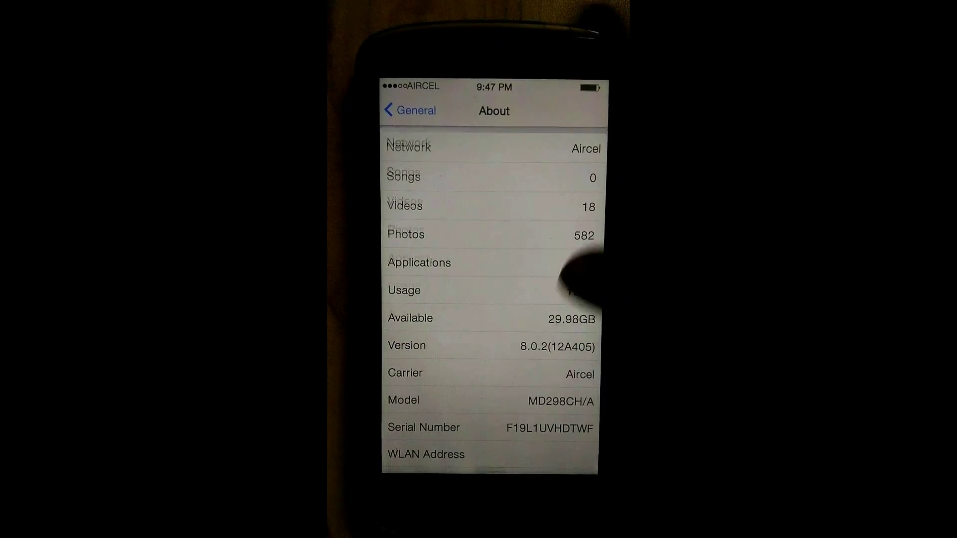
scroll(490, 299, down, 5)
scroll(490, 299, up, 8)
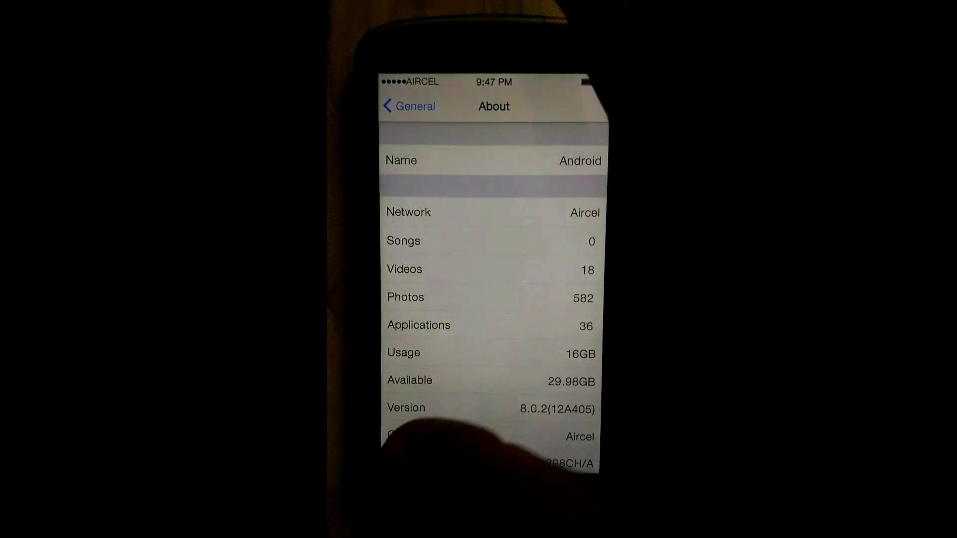
Step: From the home screen, page Control Center's quick toggles and open Select Toggles
click(490, 497)
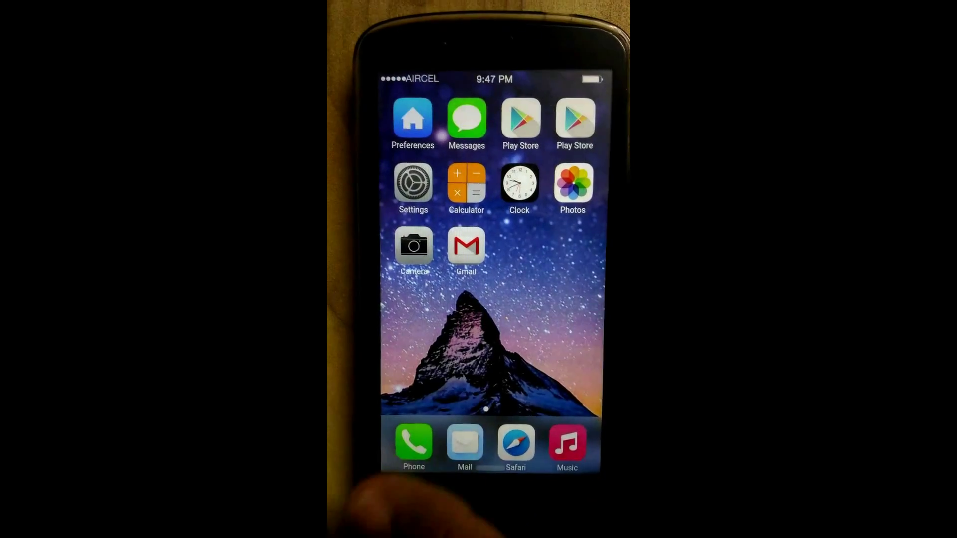
drag(457, 478, 534, 332)
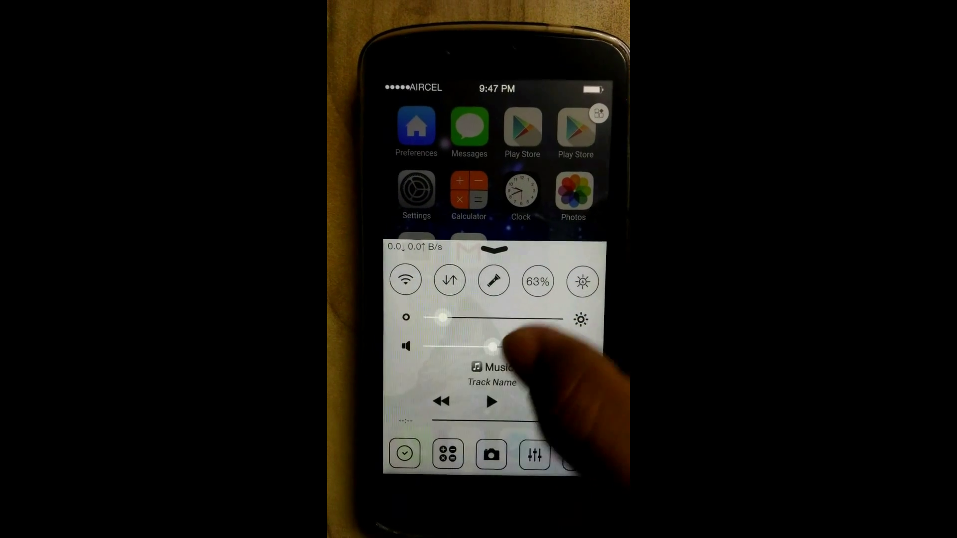
drag(583, 277, 450, 277)
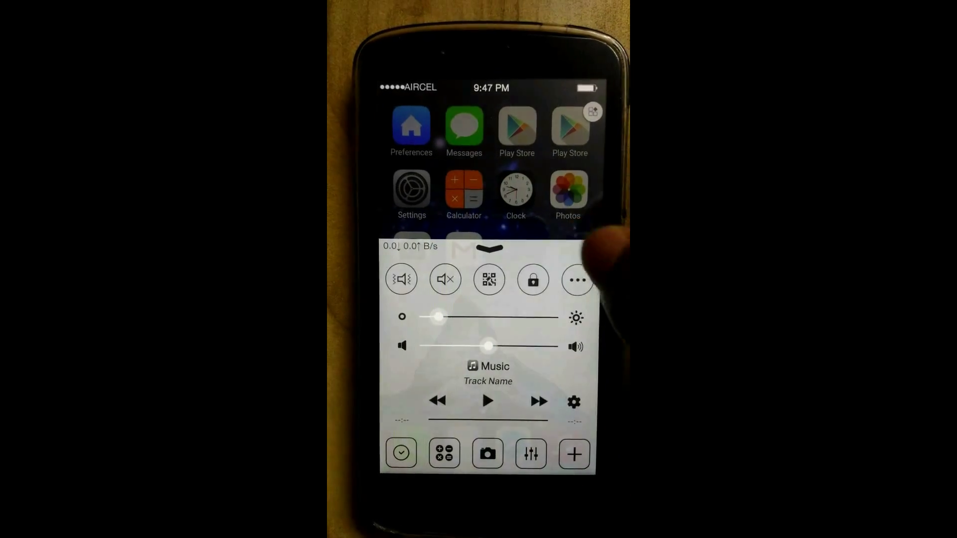
key(Escape)
click(560, 353)
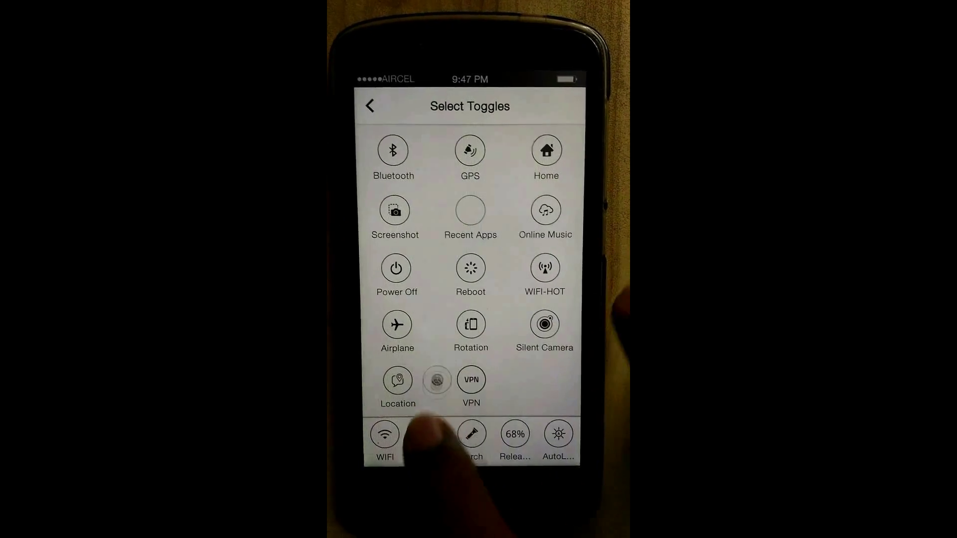
Step: Drag Recent Apps and GPS from Select Toggles into the bottom toggle tray
drag(460, 217, 425, 434)
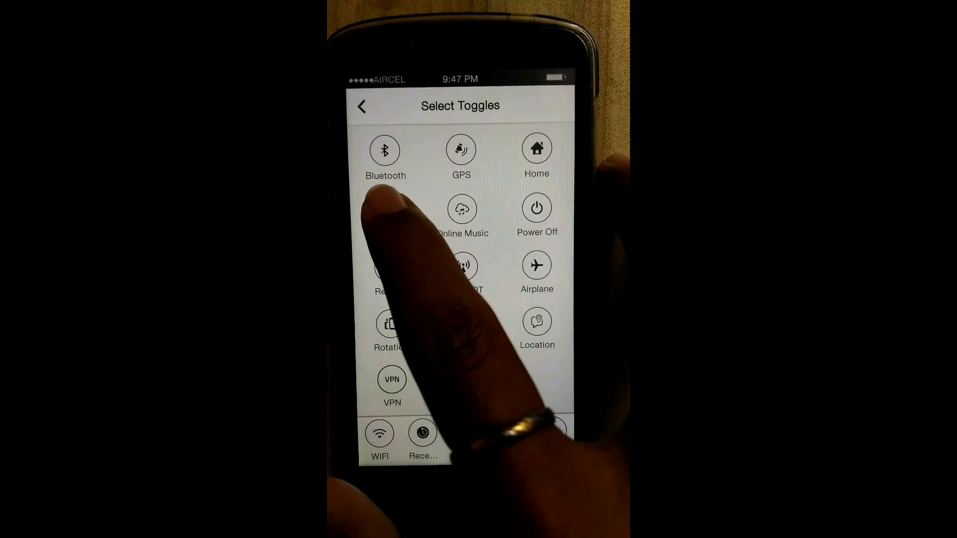
drag(464, 142, 458, 423)
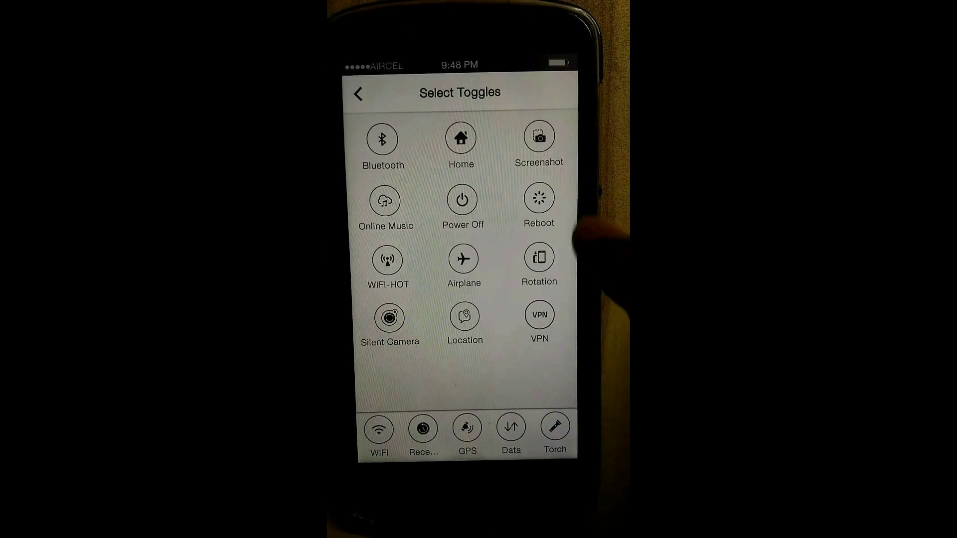
drag(538, 260, 502, 434)
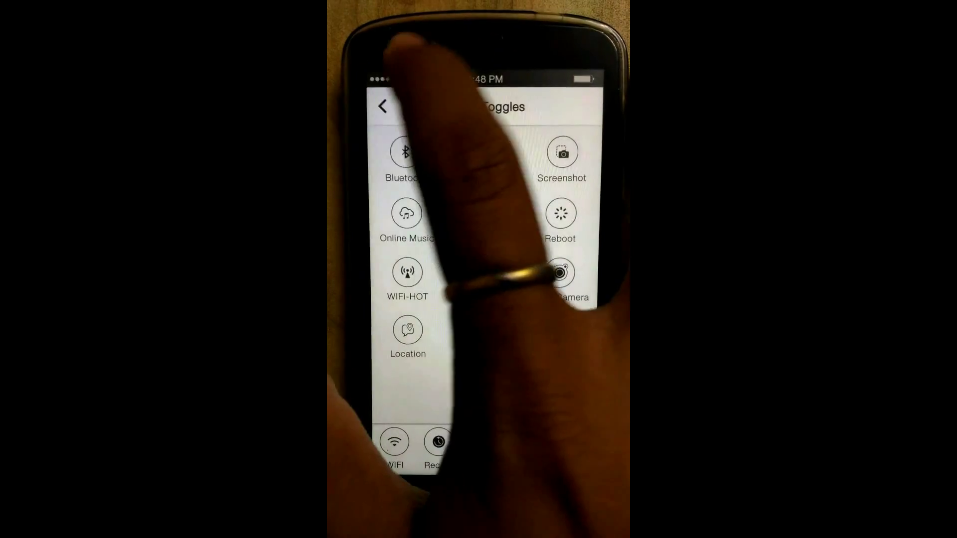
Step: Leave Select Toggles and check both pages of Control Center's toggles before closing it
click(385, 93)
drag(486, 523, 486, 299)
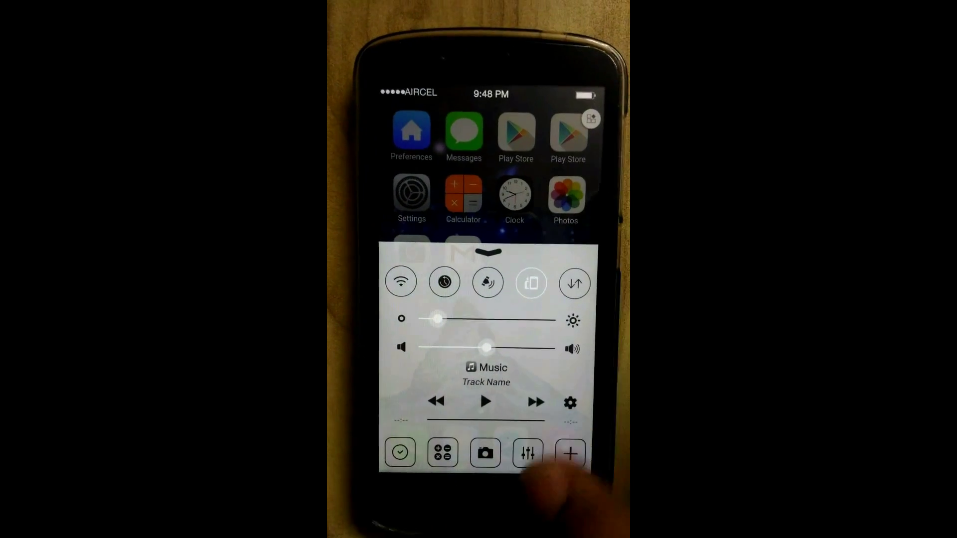
drag(545, 283, 397, 283)
mouse_move(535, 283)
mouse_down()
mouse_move(419, 283)
mouse_move(554, 282)
mouse_up()
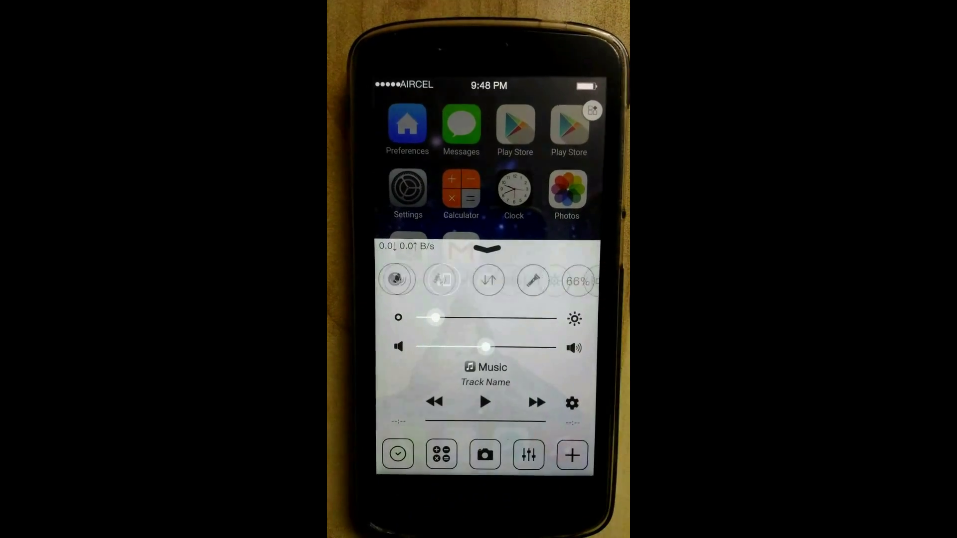
drag(419, 284, 598, 283)
drag(449, 258, 448, 480)
Step: Swipe away all recent app cards, return home and move to page two
key(super)
mouse_move(538, 344)
mouse_down()
mouse_move(584, 149)
mouse_move(598, 150)
mouse_up()
drag(538, 337, 606, 142)
key(super)
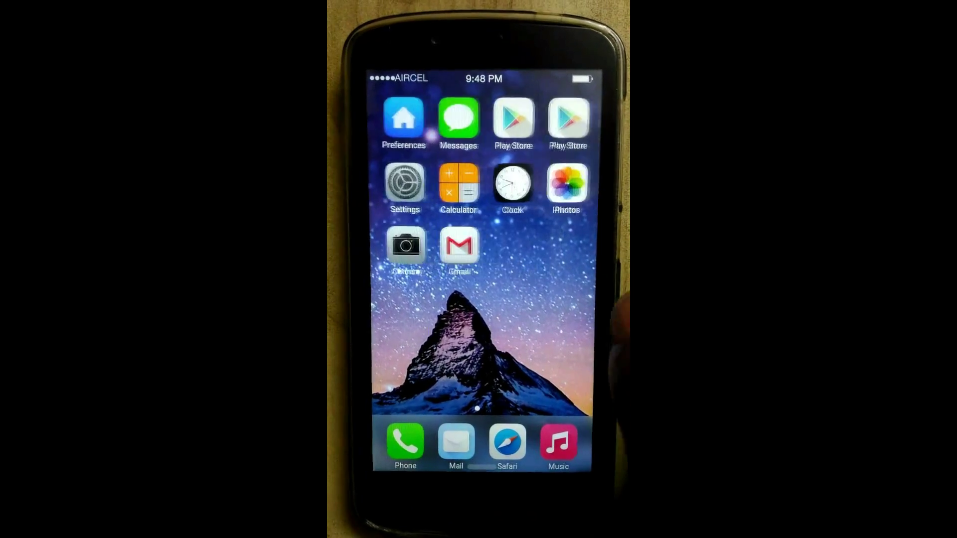
drag(569, 337, 427, 344)
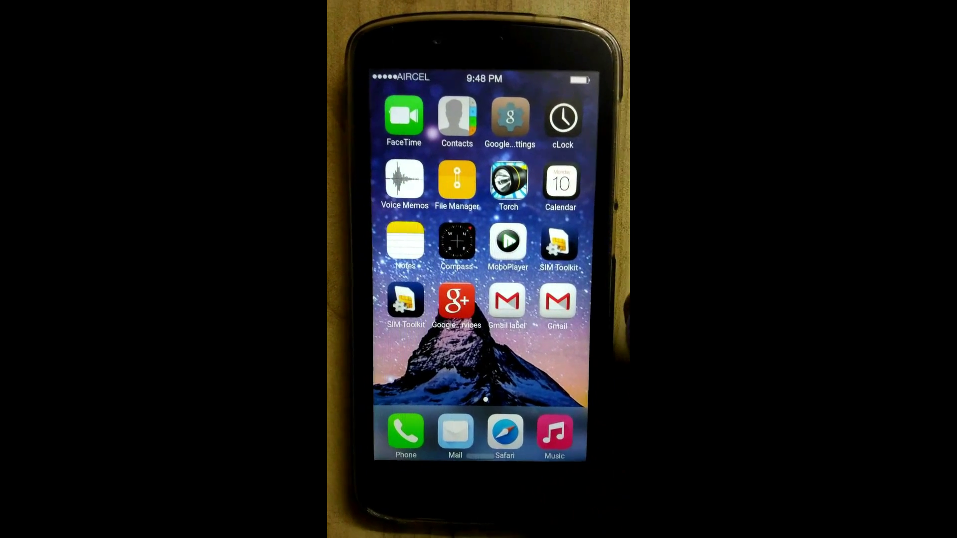
Step: Pull down Notification Center, view All notifications, return to Today, then close it
drag(516, 86, 479, 314)
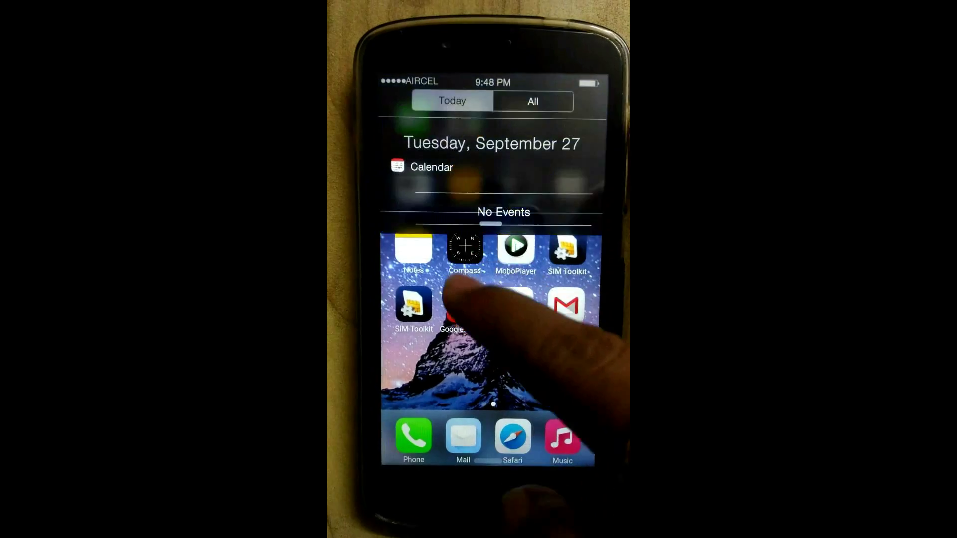
click(534, 96)
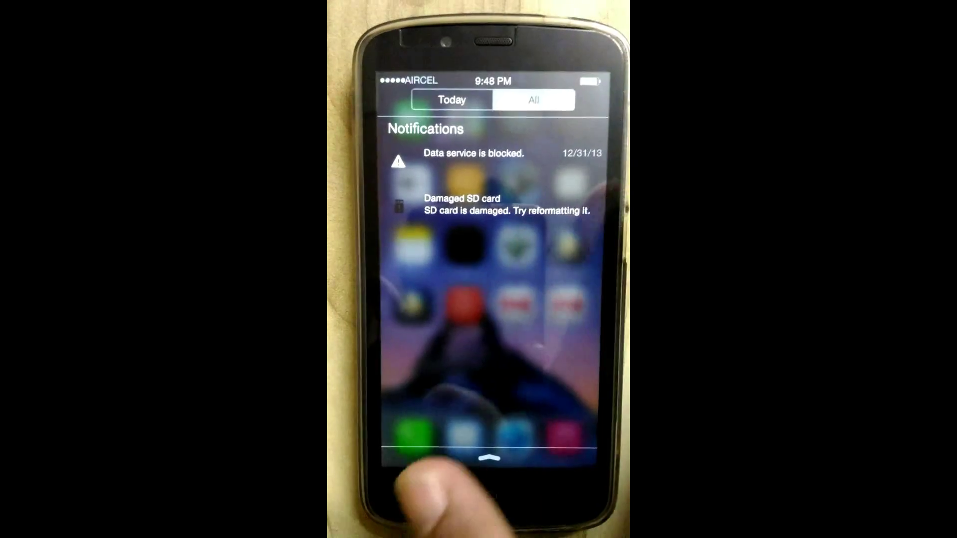
drag(448, 307, 583, 307)
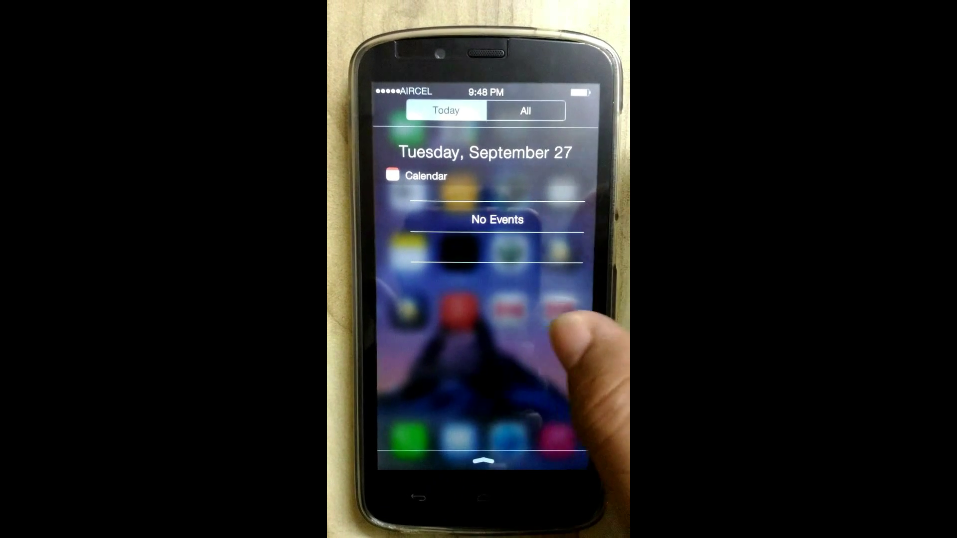
drag(547, 449, 538, 348)
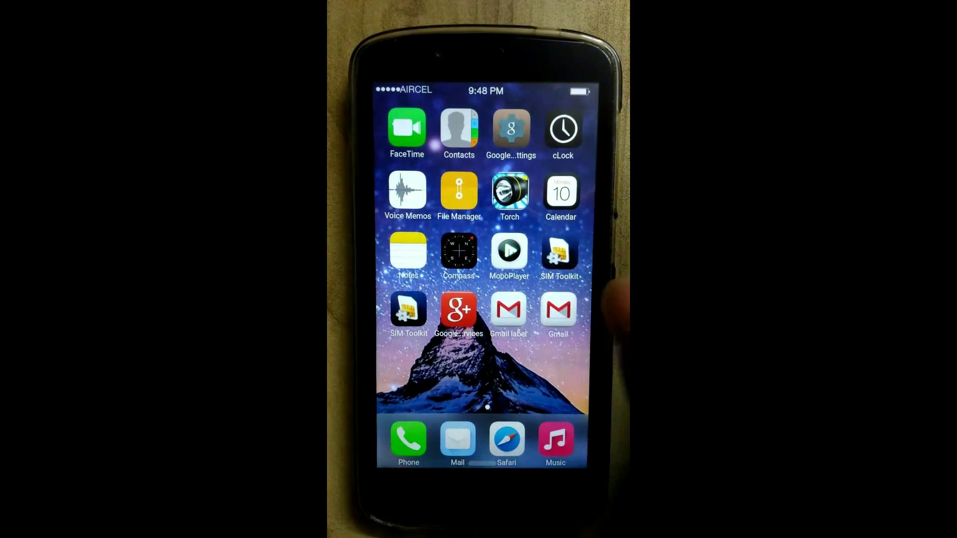